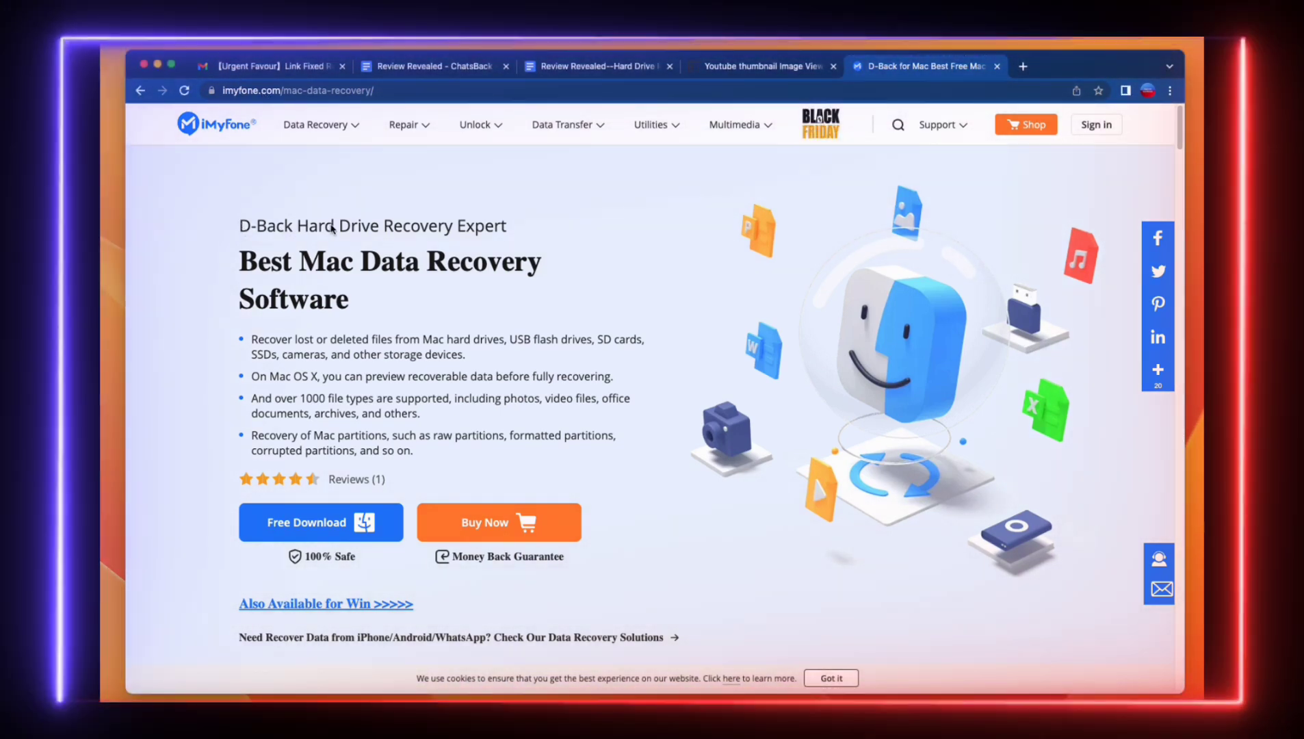
# Highlight 'Recovery Expert', the Best Mac Data Recovery Software heading, and its four feature bullets
pyautogui.moveTo(387, 225); pyautogui.dragTo(506, 225)
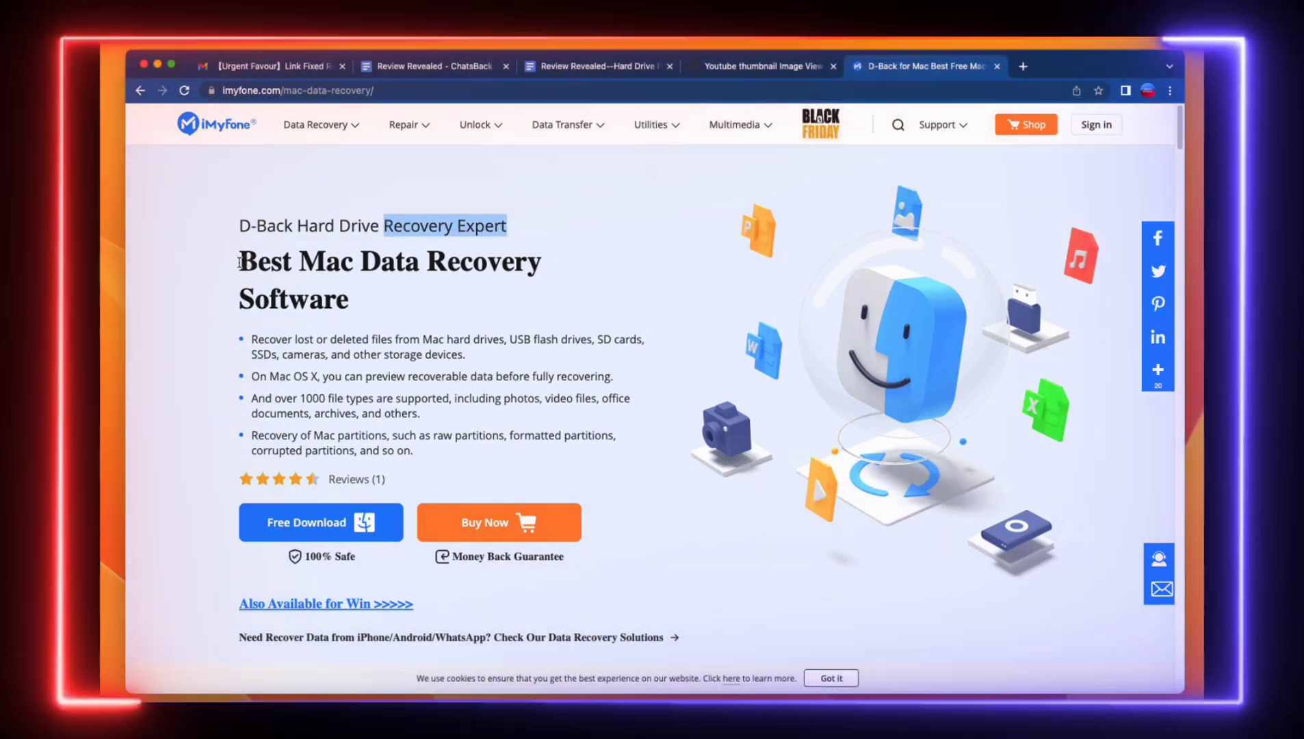
pyautogui.moveTo(239, 262)
pyautogui.mouseDown()
pyautogui.moveTo(544, 277)
pyautogui.moveTo(542, 316)
pyautogui.mouseUp()
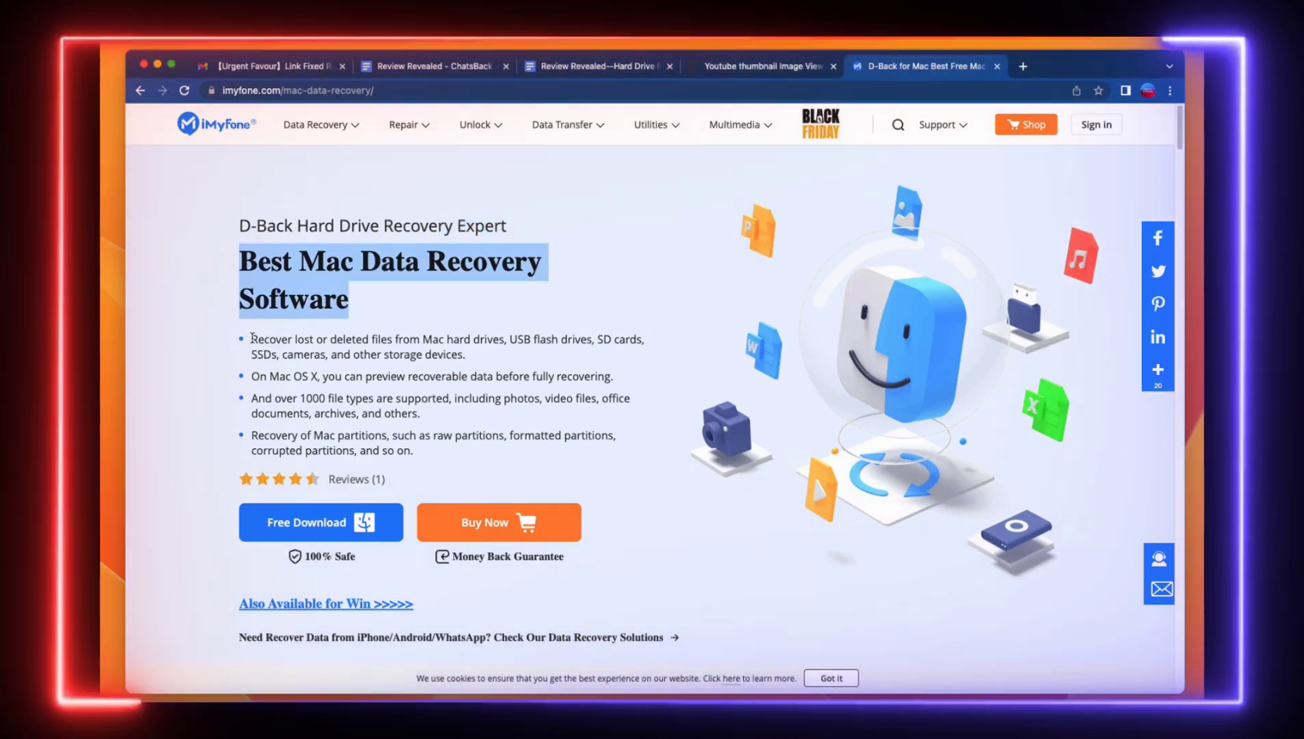
pyautogui.click(252, 338)
pyautogui.moveTo(252, 337)
pyautogui.mouseDown()
pyautogui.moveTo(646, 346)
pyautogui.moveTo(458, 369)
pyautogui.mouseUp()
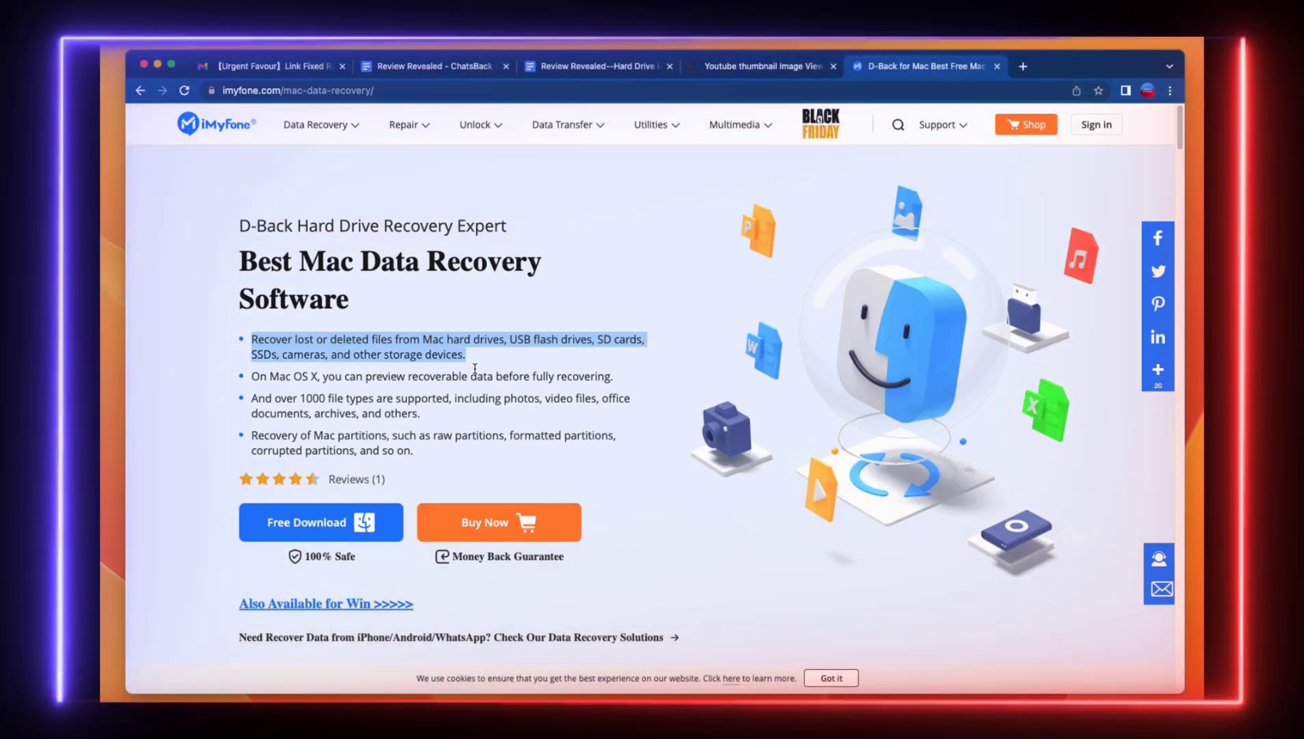
pyautogui.moveTo(475, 369)
pyautogui.mouseDown()
pyautogui.moveTo(475, 392)
pyautogui.moveTo(495, 378)
pyautogui.moveTo(603, 384)
pyautogui.moveTo(625, 401)
pyautogui.mouseUp()
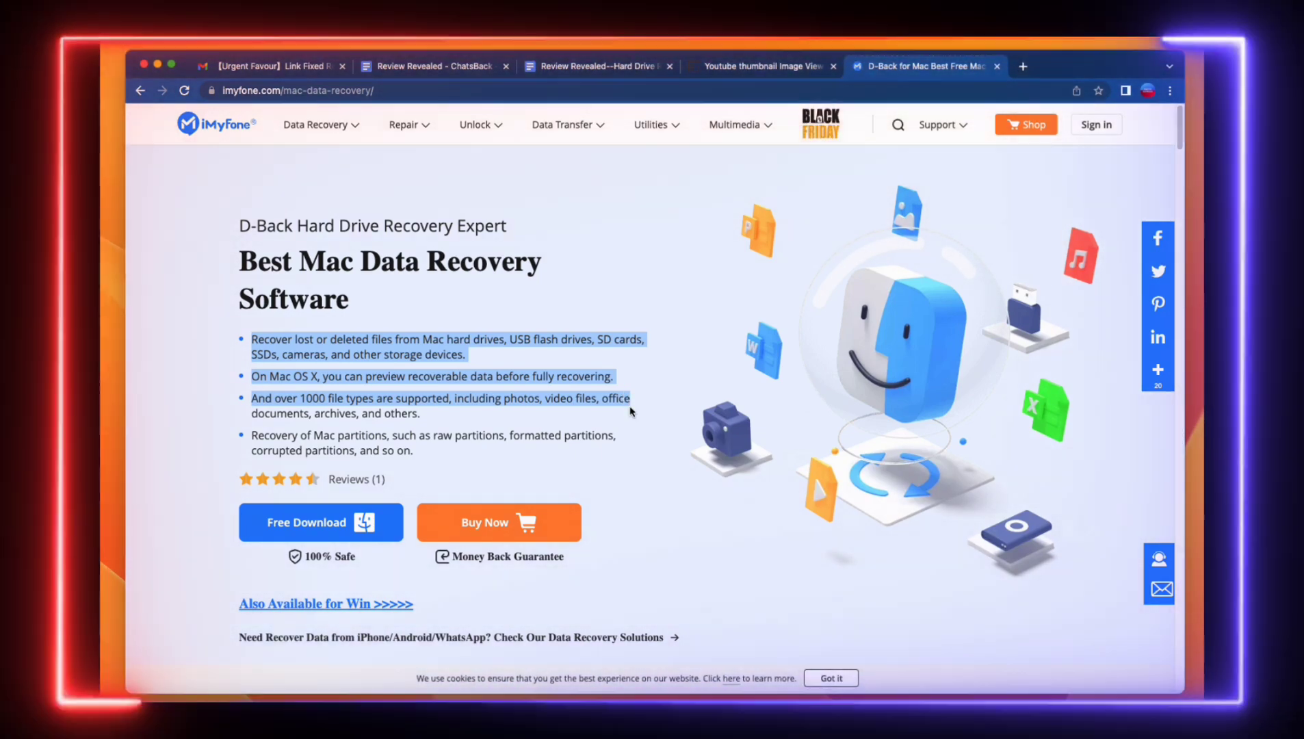
pyautogui.moveTo(624, 401); pyautogui.dragTo(631, 411)
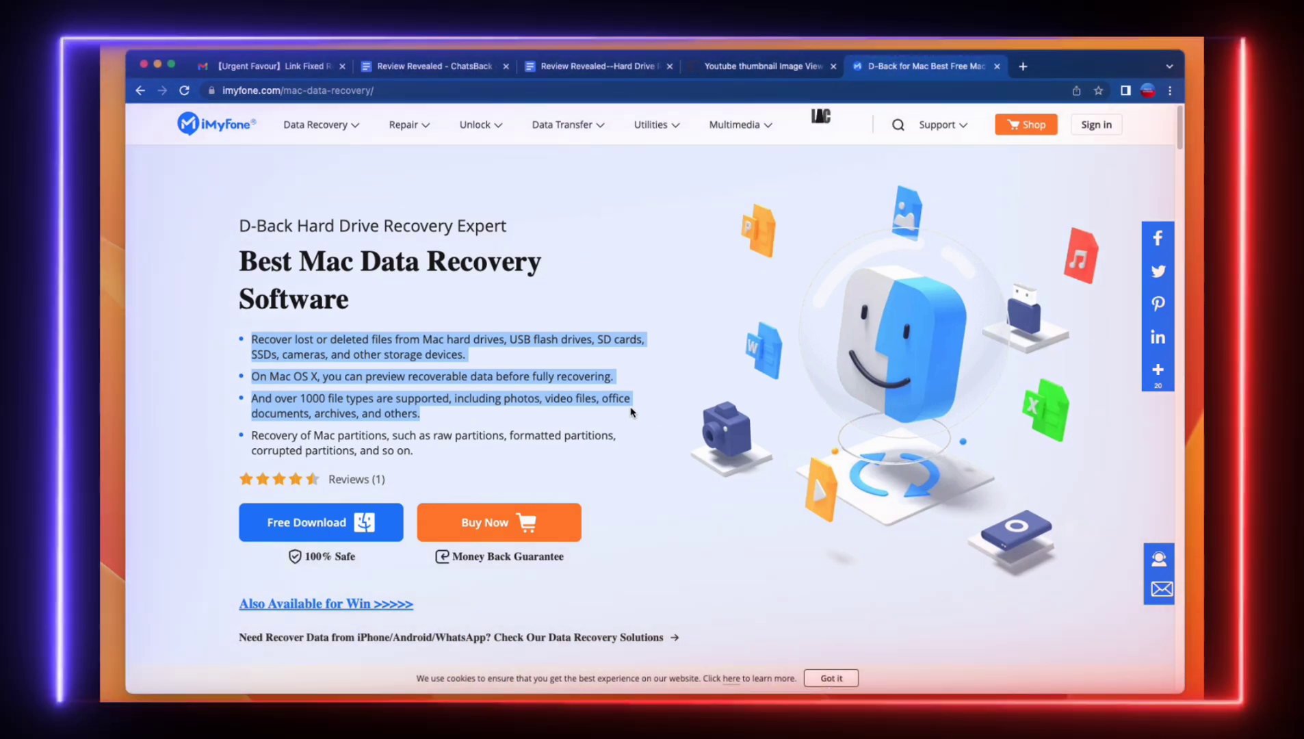
pyautogui.moveTo(630, 411)
pyautogui.mouseDown()
pyautogui.moveTo(401, 444)
pyautogui.moveTo(508, 453)
pyautogui.mouseUp()
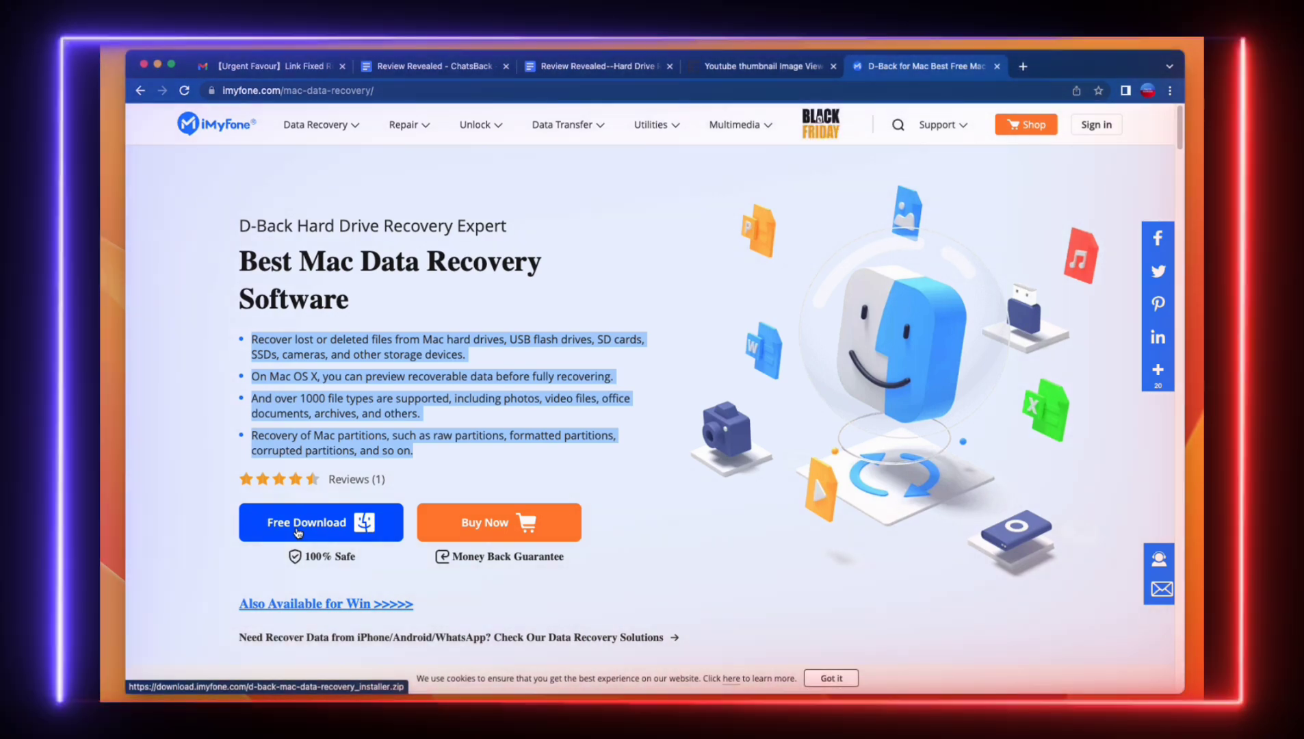
# Download the free D-Back for Mac installer, then install and launch the app
pyautogui.click(298, 530)
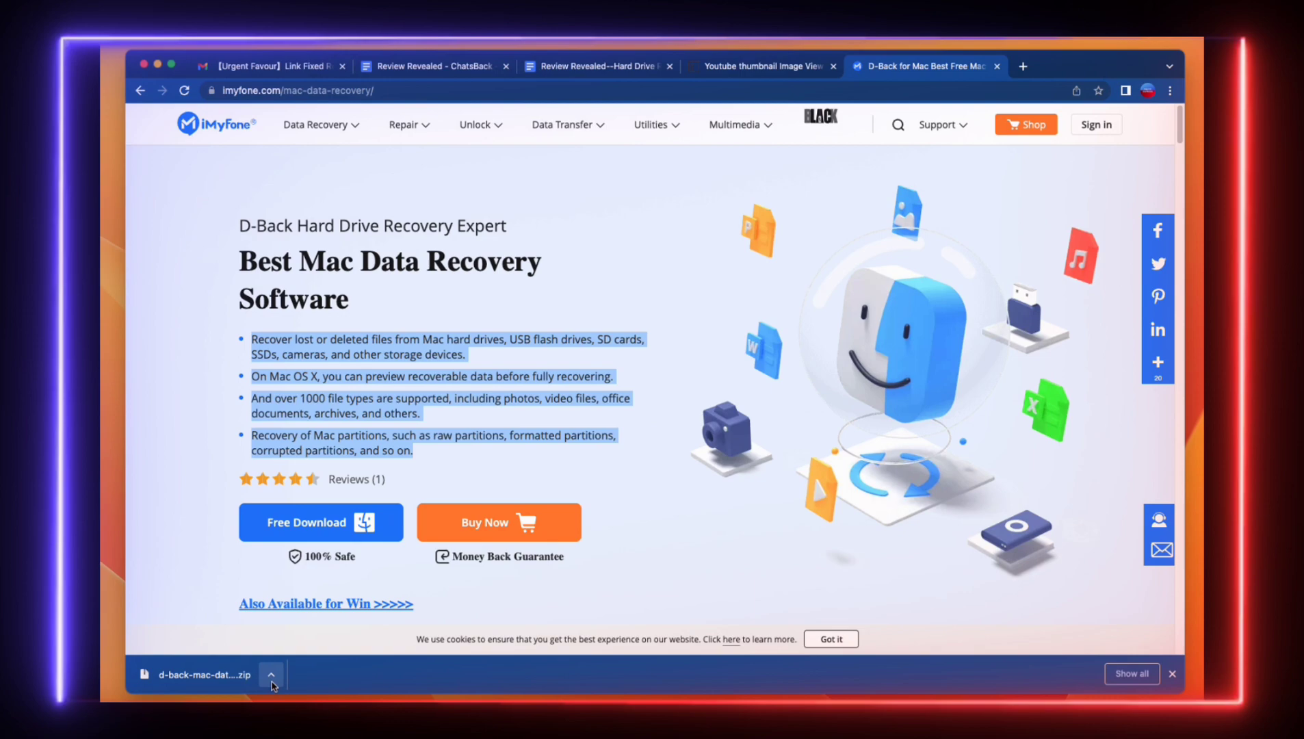
pyautogui.click(271, 674)
pyautogui.doubleClick(616, 310)
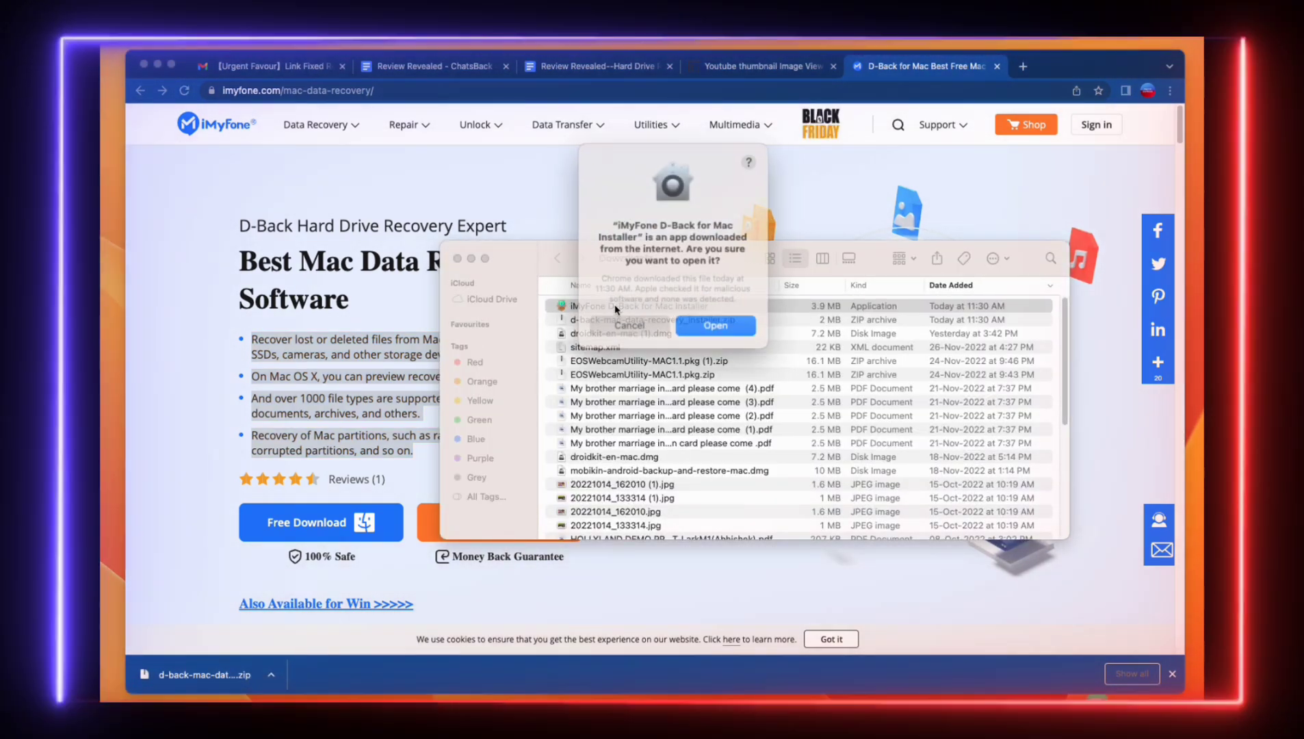
pyautogui.click(728, 324)
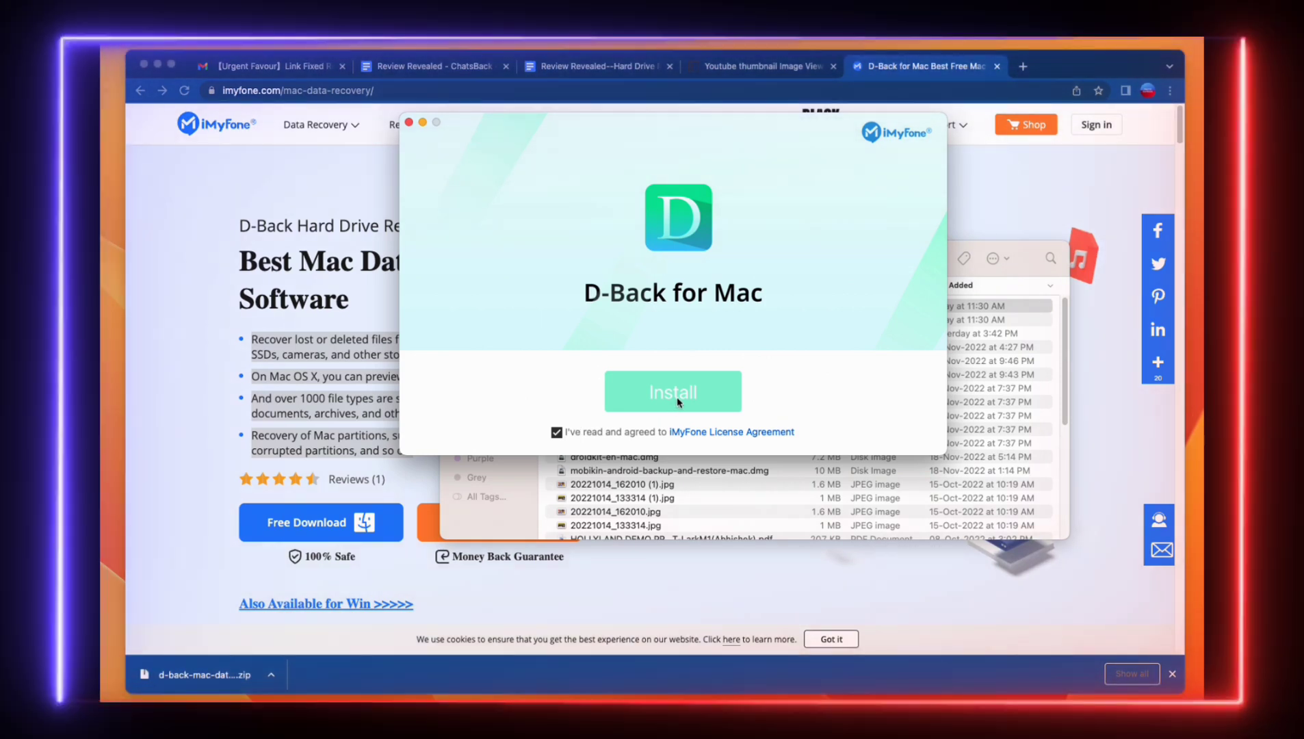
pyautogui.click(672, 408)
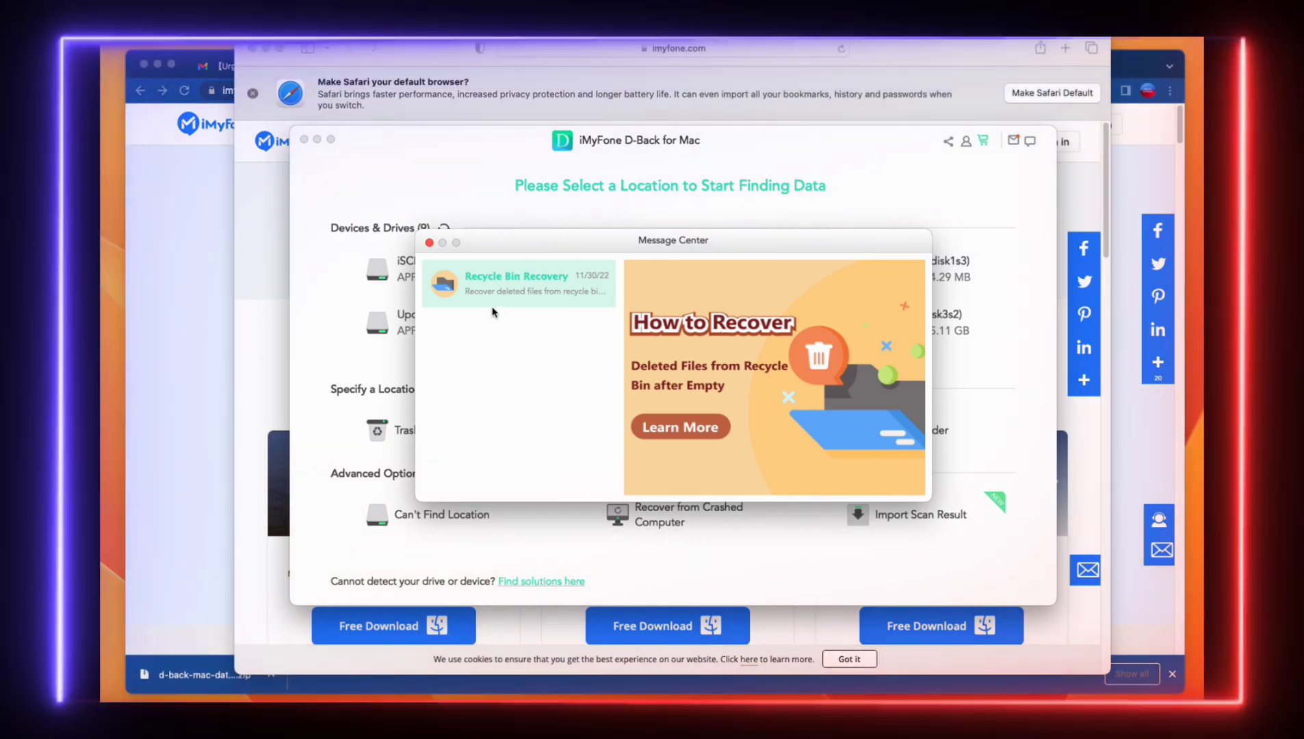
# Dismiss the Message Center popup and refresh Devices & Drives to reveal the ABHI 128GB drive
pyautogui.click(429, 242)
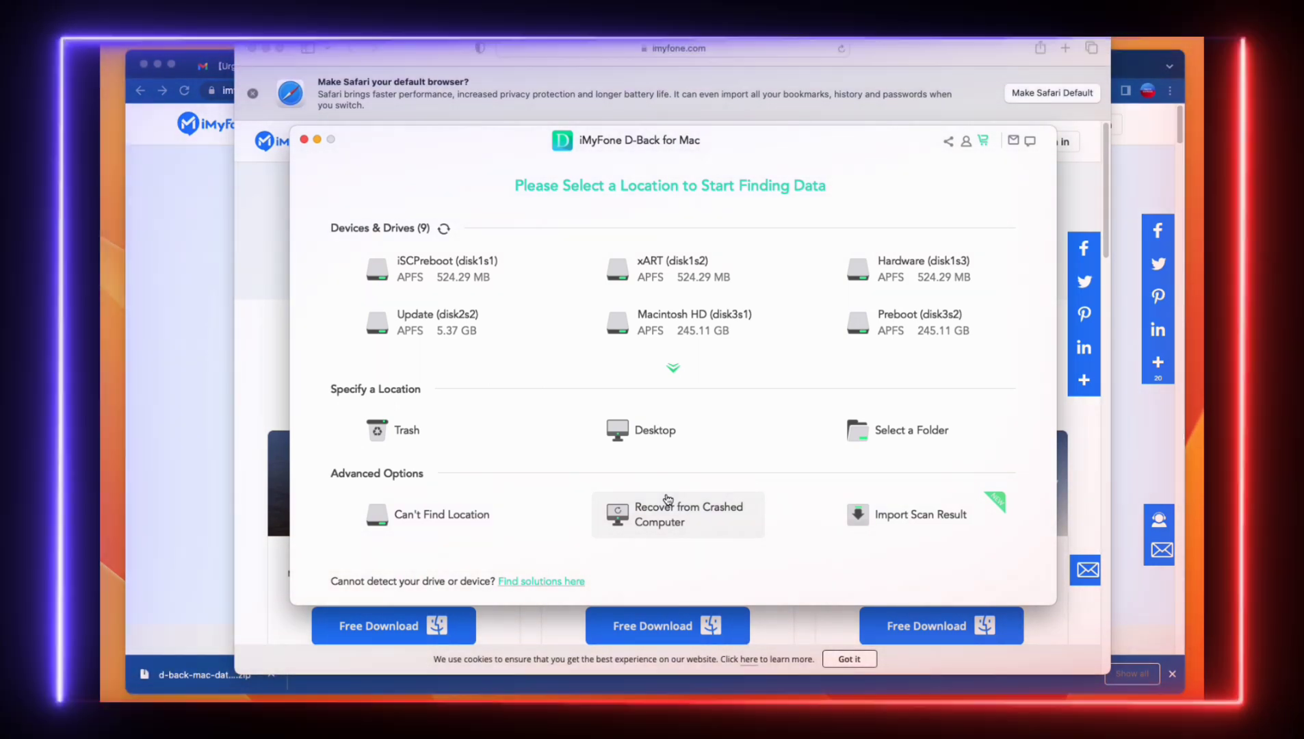
pyautogui.click(668, 499)
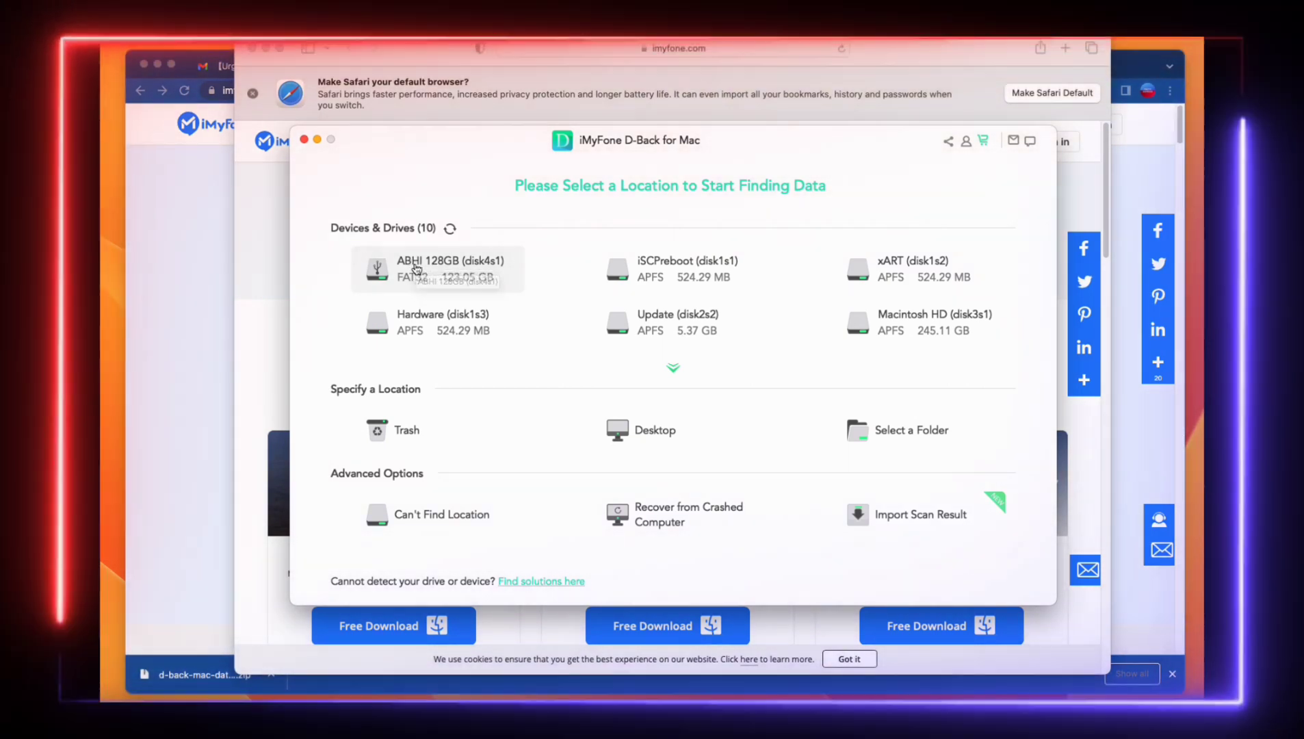
# Start a deep scan of ABHI 128GB (disk4s1) and browse the Photo file-type results
pyautogui.click(415, 274)
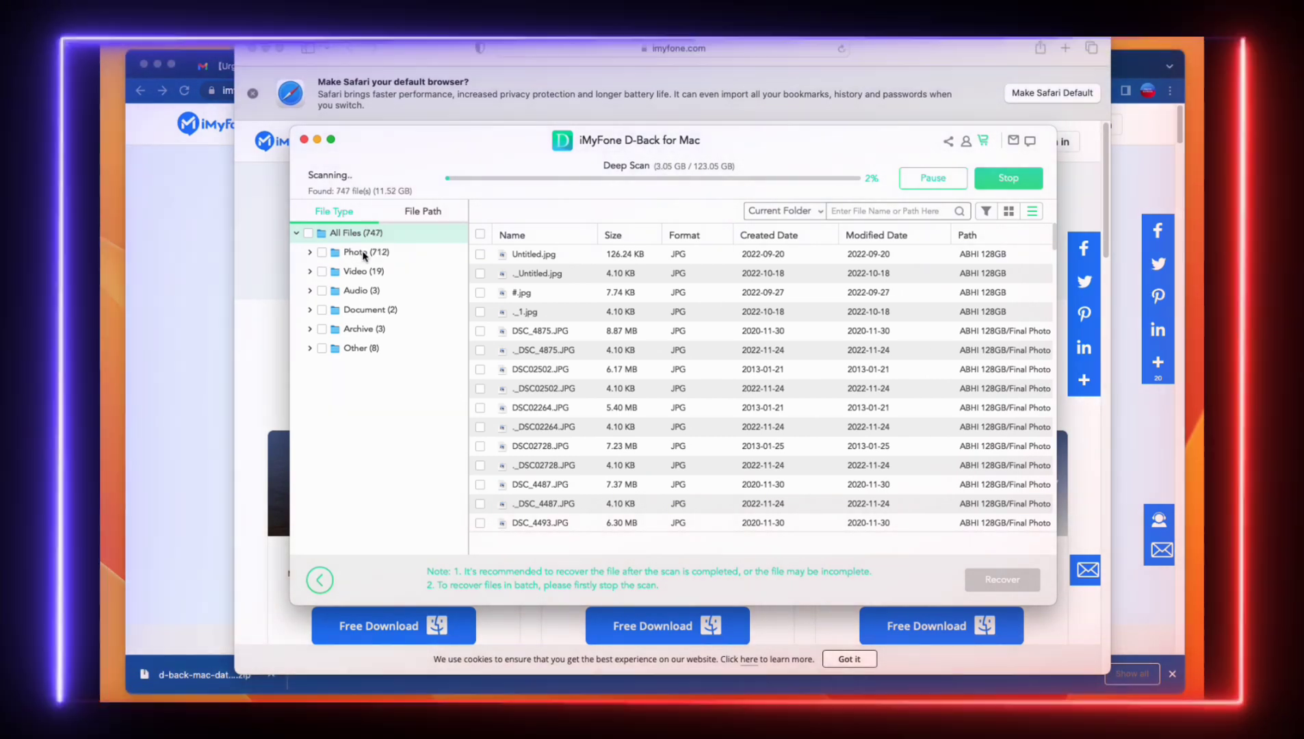
pyautogui.click(331, 255)
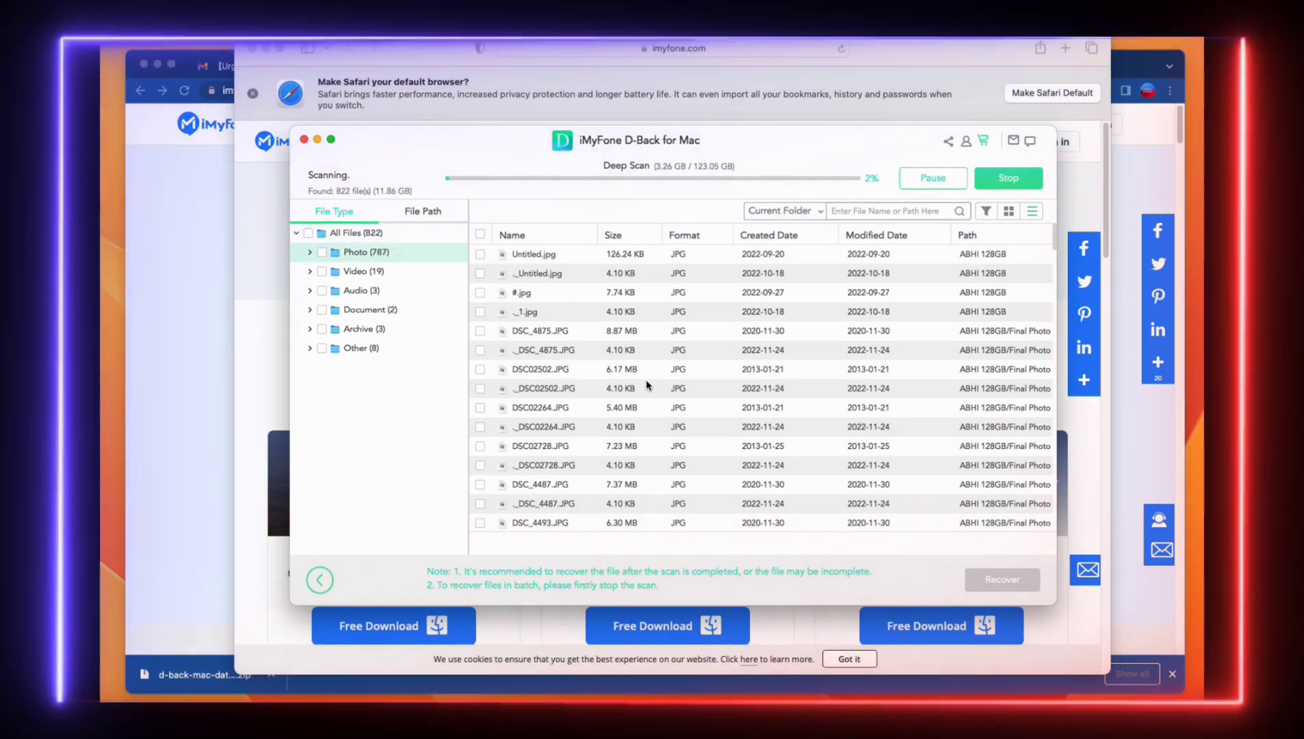
pyautogui.scroll(-3, 646, 385)
pyautogui.scroll(-5, 594, 405)
pyautogui.scroll(-5, 594, 405)
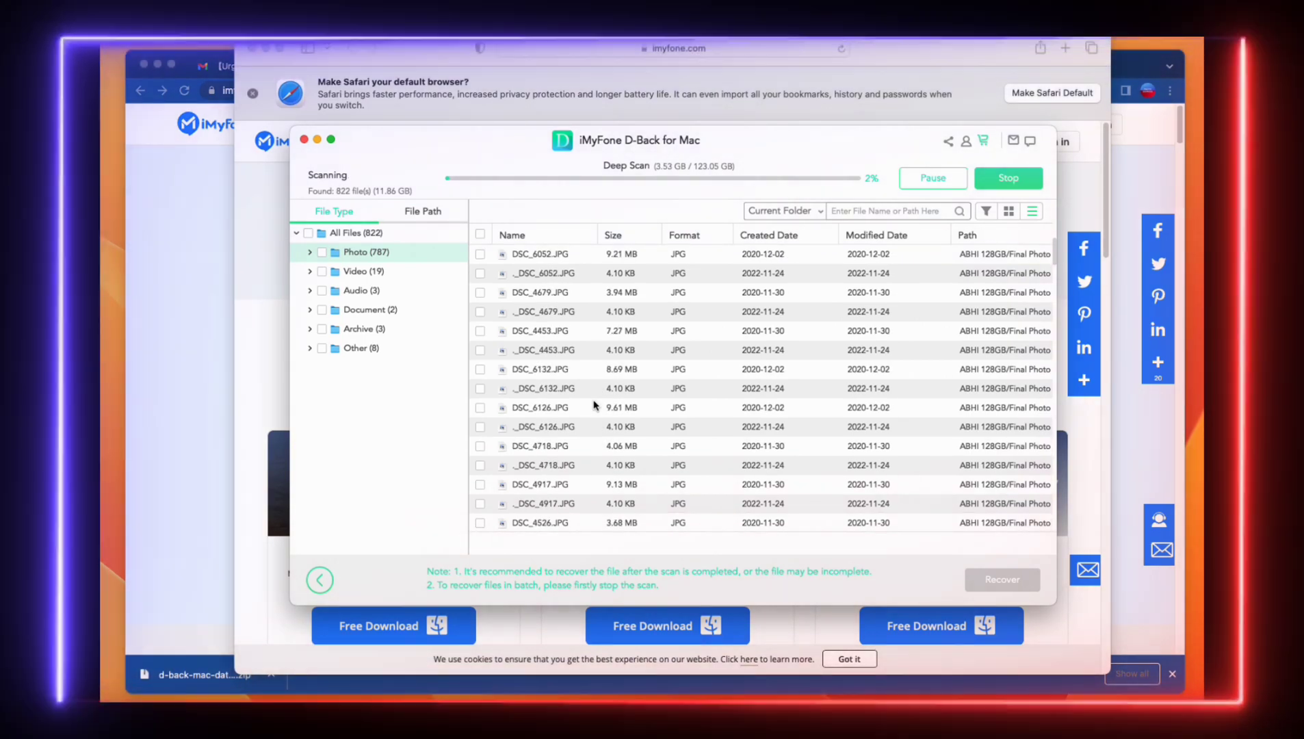
pyautogui.scroll(-5, 593, 405)
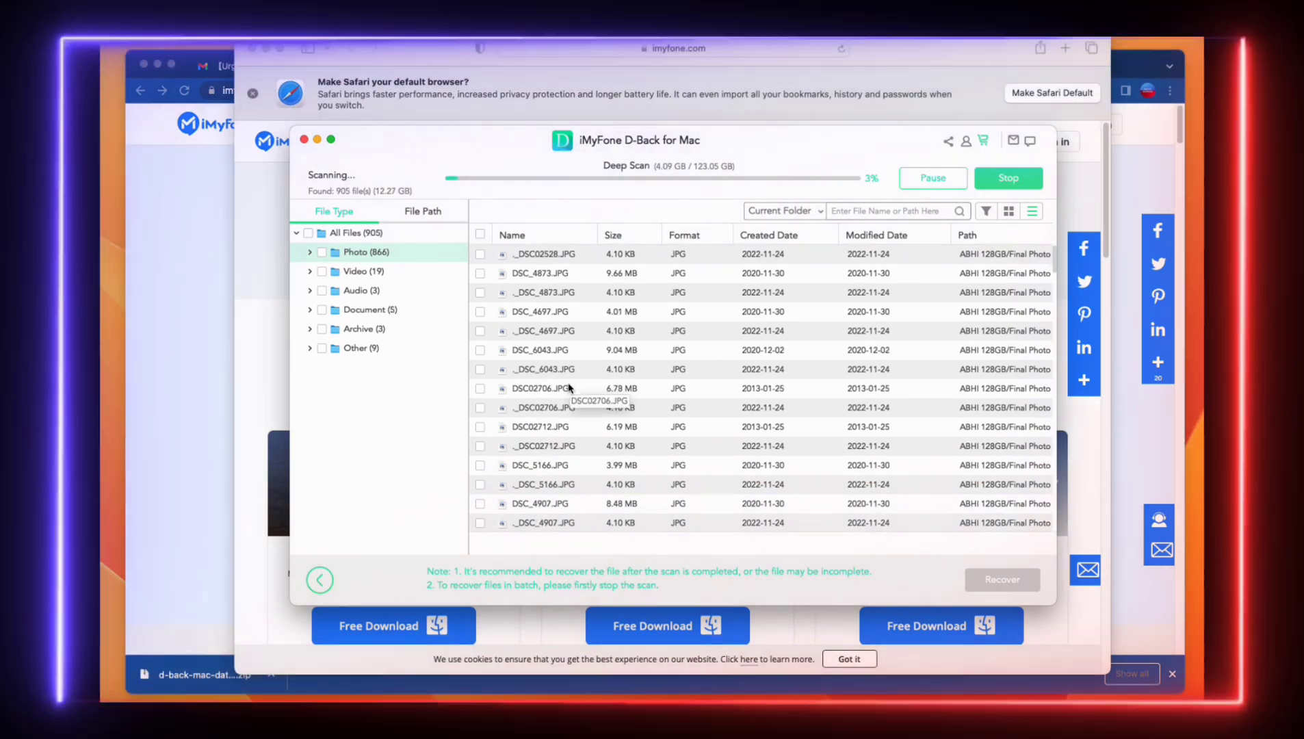
pyautogui.scroll(-5, 527, 370)
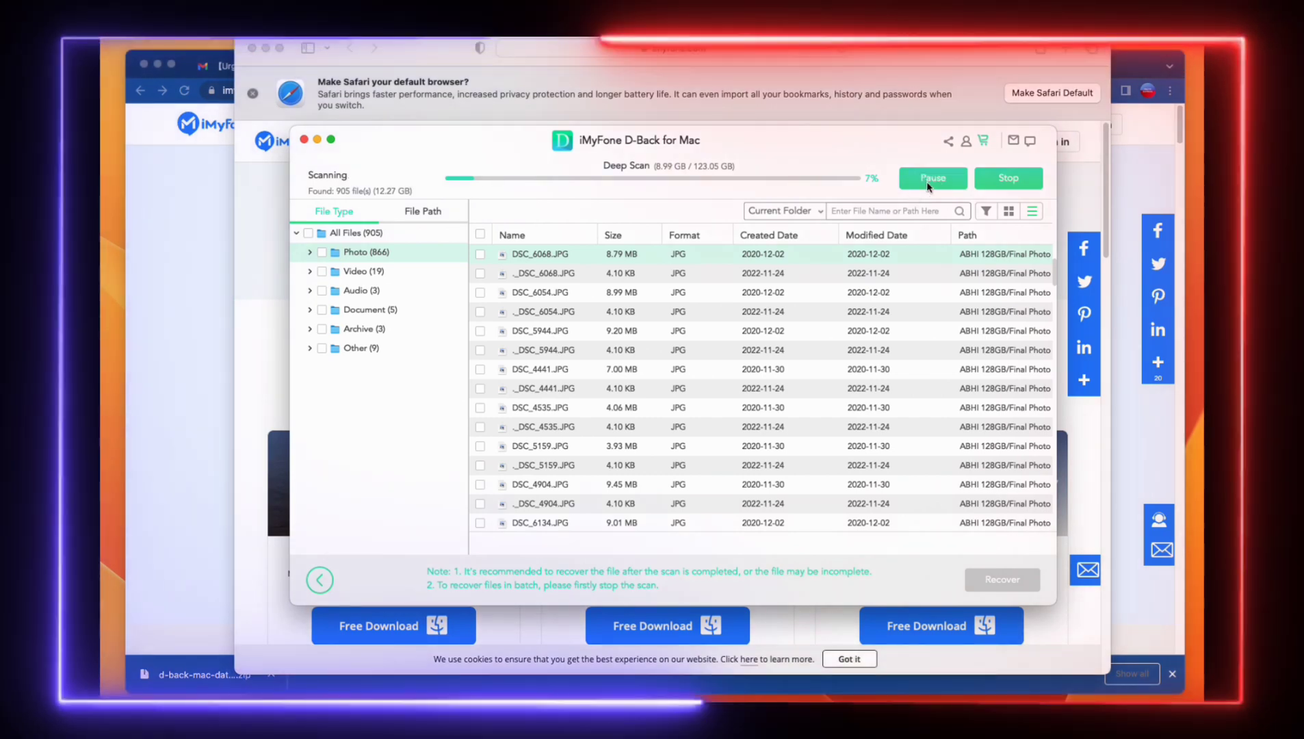
# Pause the scan, preview DSC_6068.JPG, and recover it to the Desktop folder
pyautogui.click(931, 179)
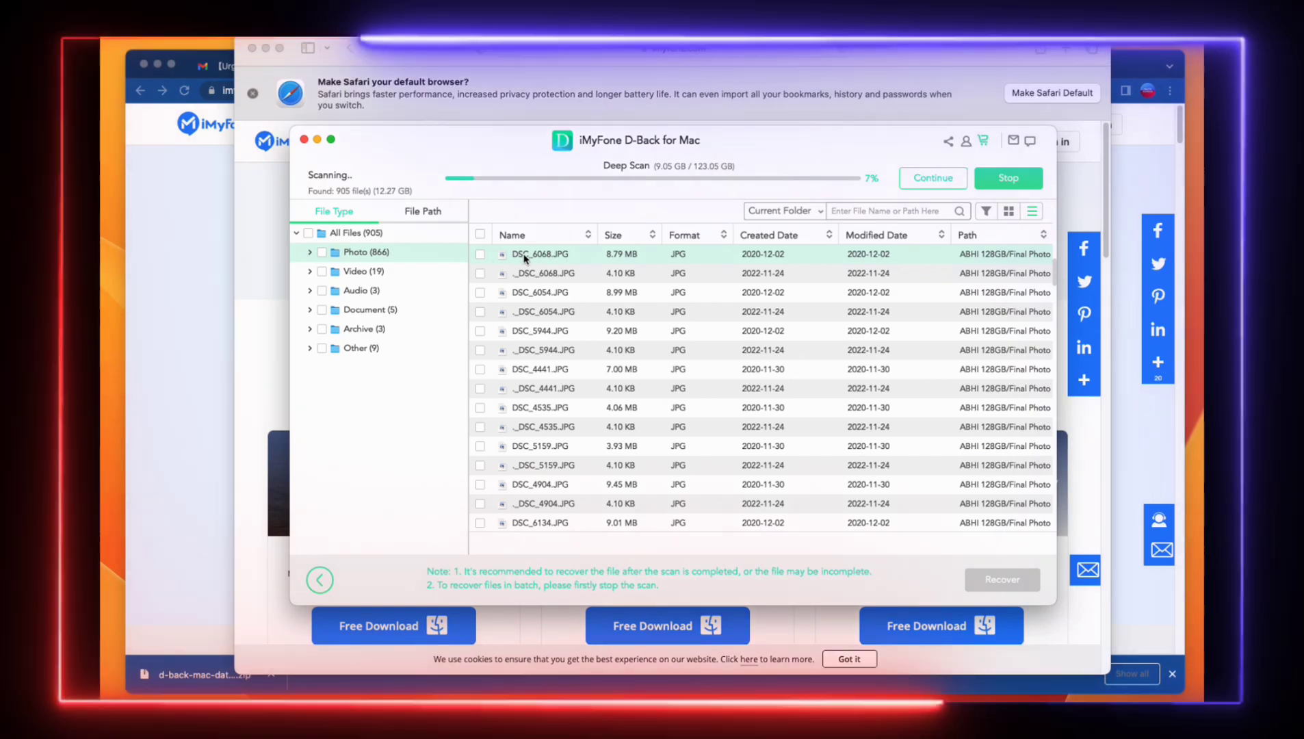
pyautogui.doubleClick(493, 254)
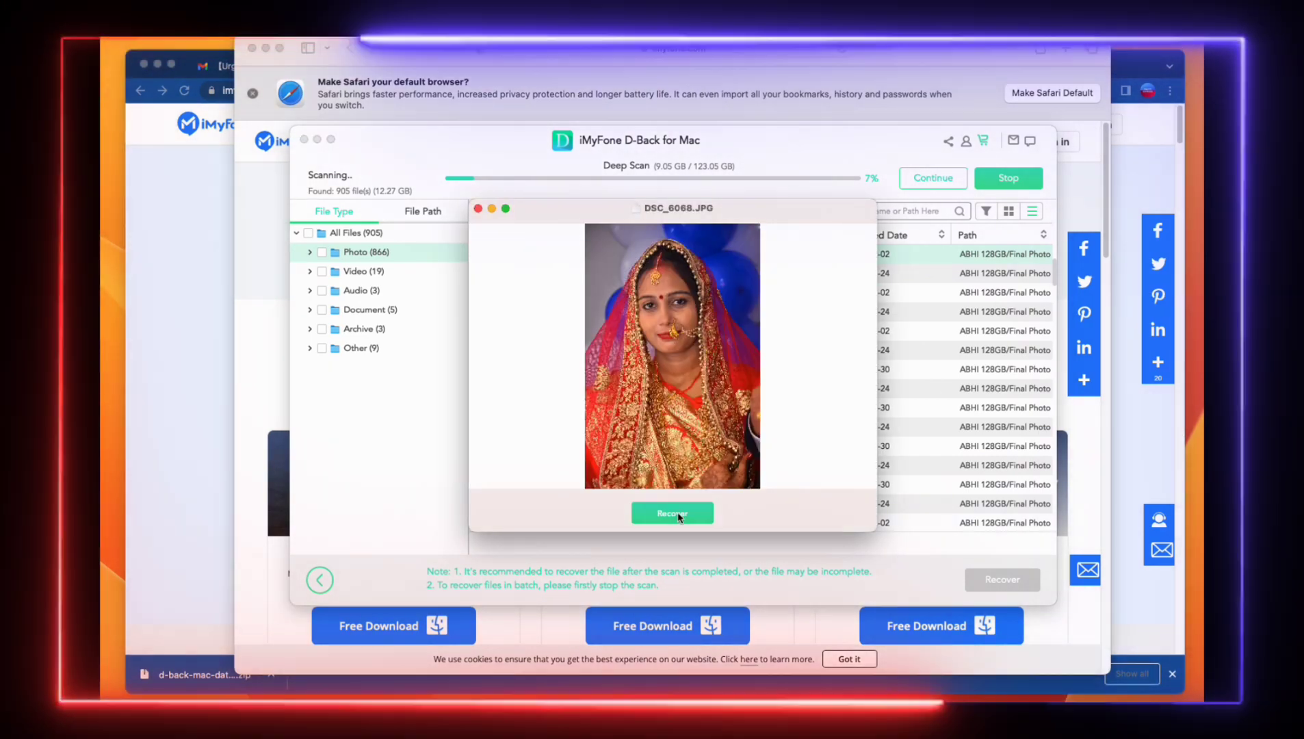
pyautogui.click(676, 516)
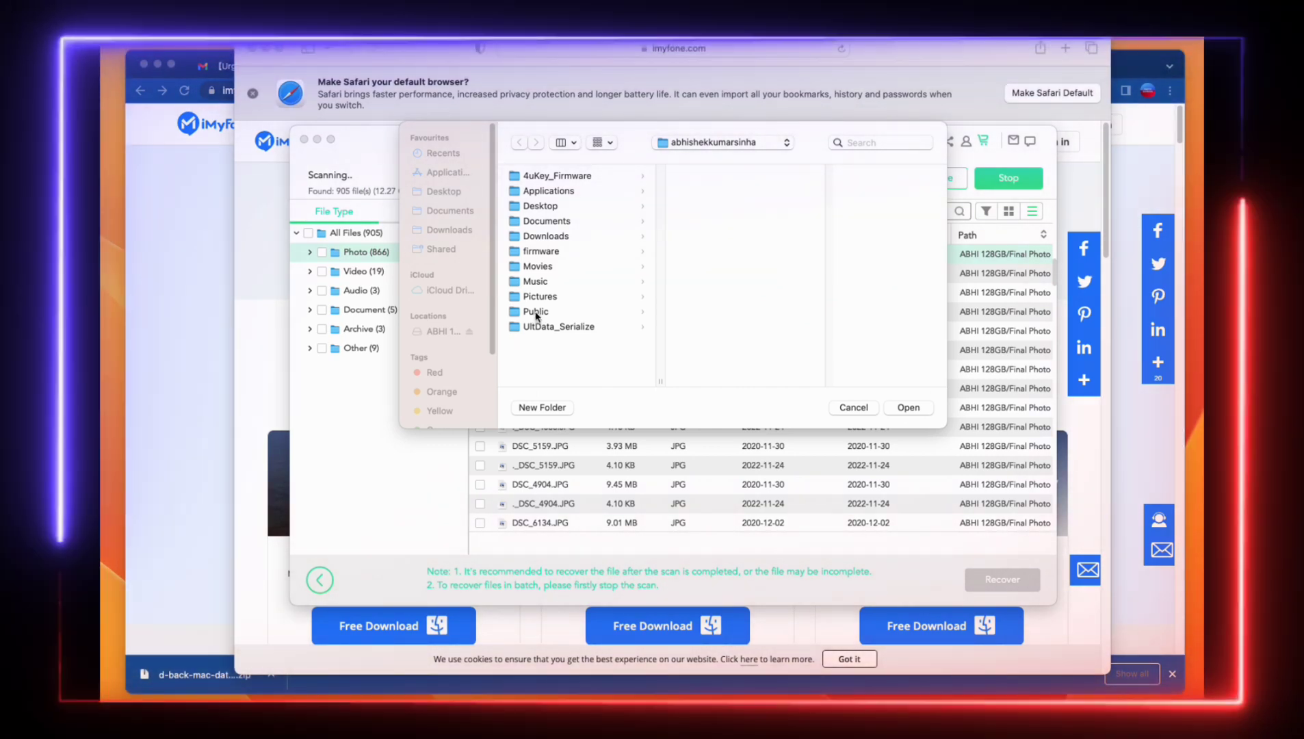
pyautogui.click(541, 207)
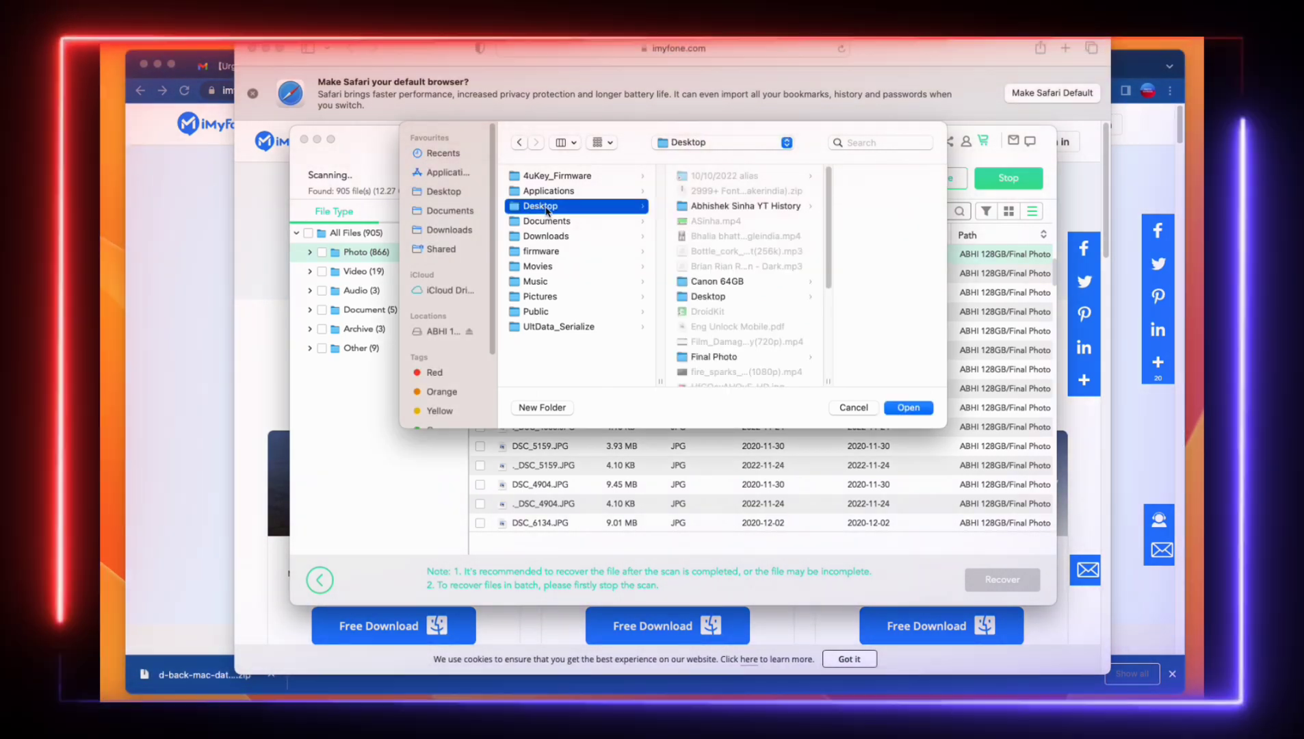
pyautogui.click(909, 407)
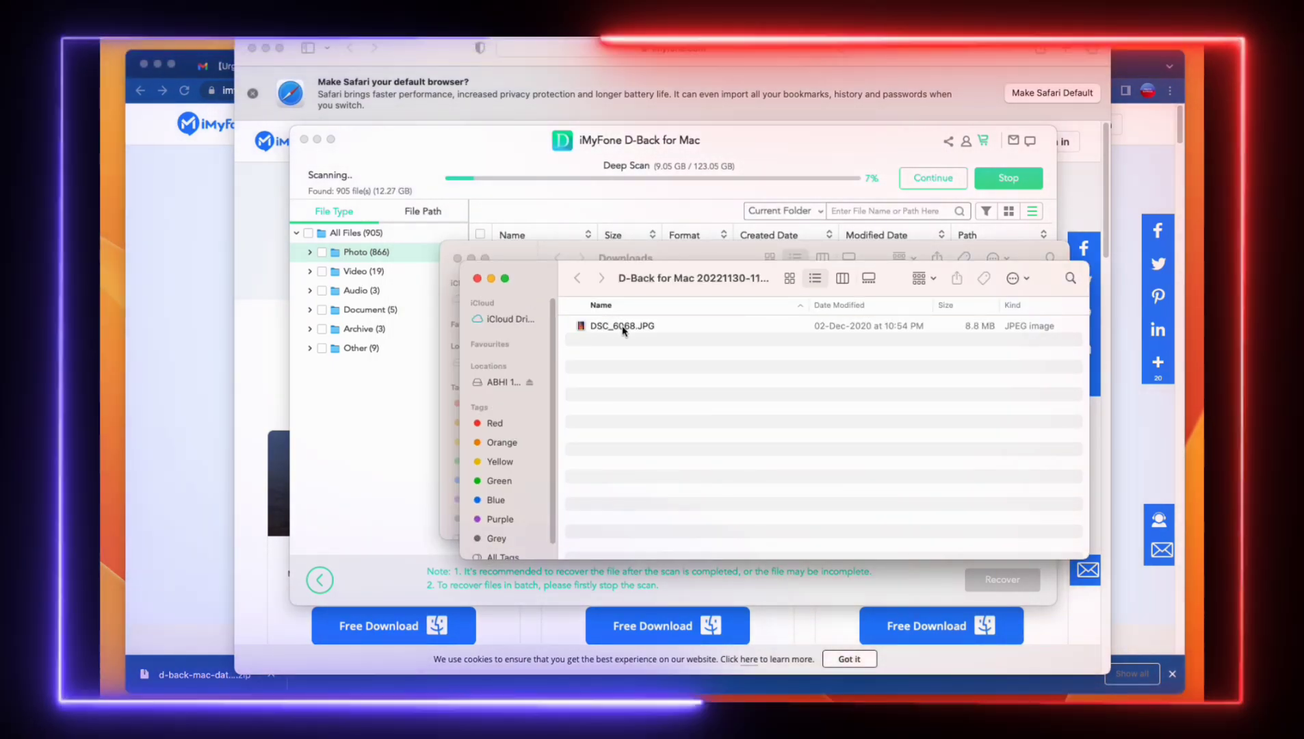
# Open the recovered DSC_6068.JPG in Preview, close its Finder window, and return to the D-Back window
pyautogui.click(624, 327)
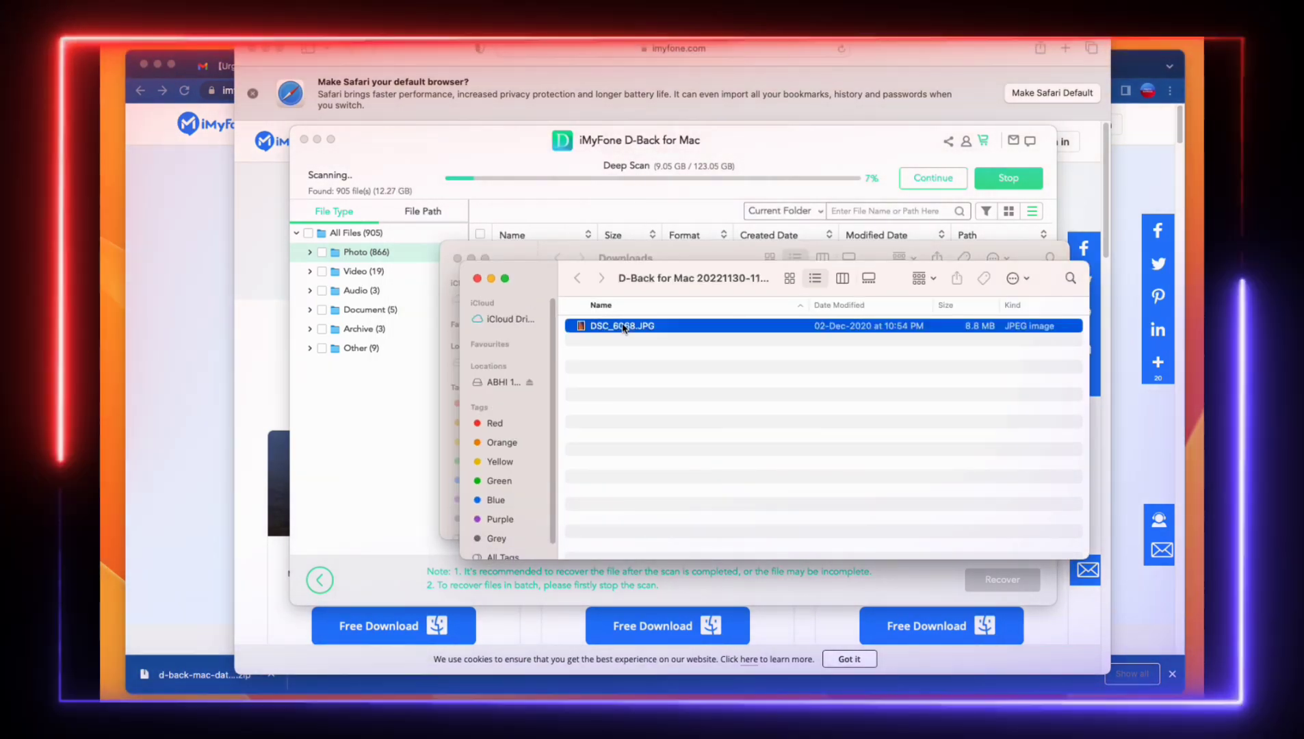
pyautogui.doubleClick(624, 328)
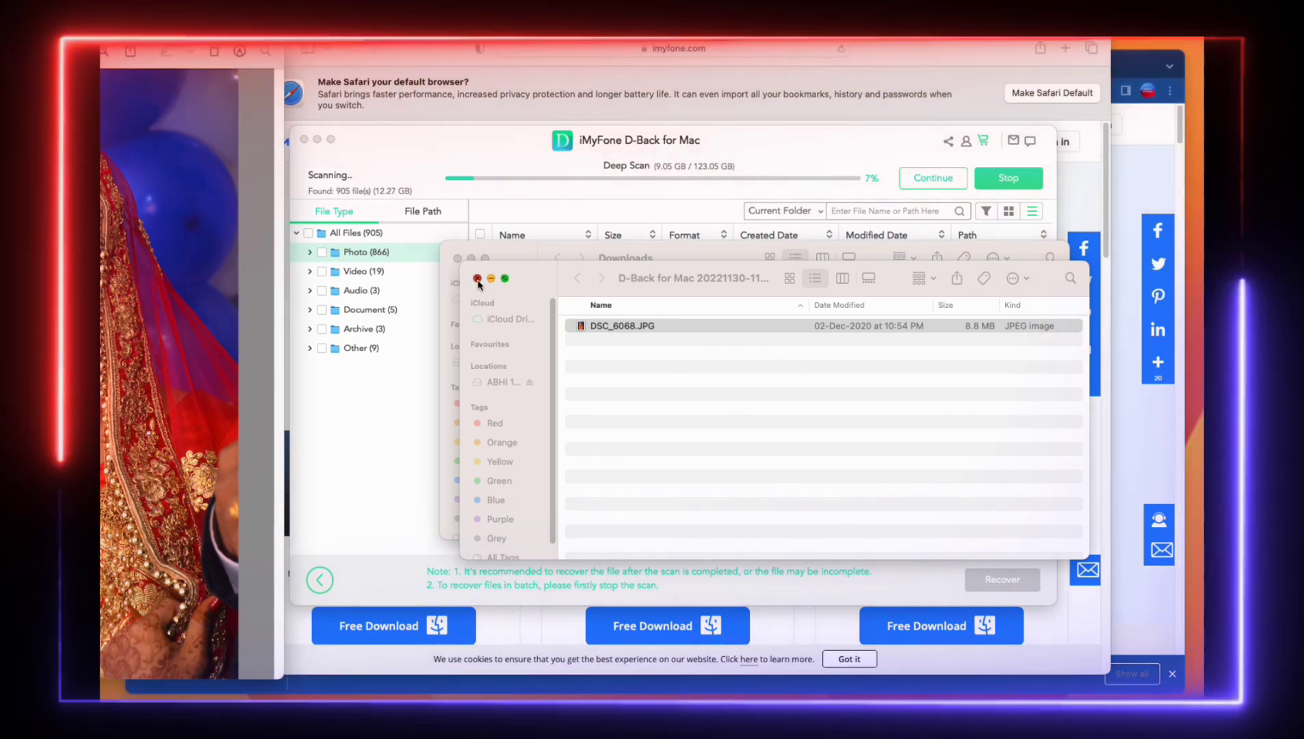
pyautogui.click(478, 280)
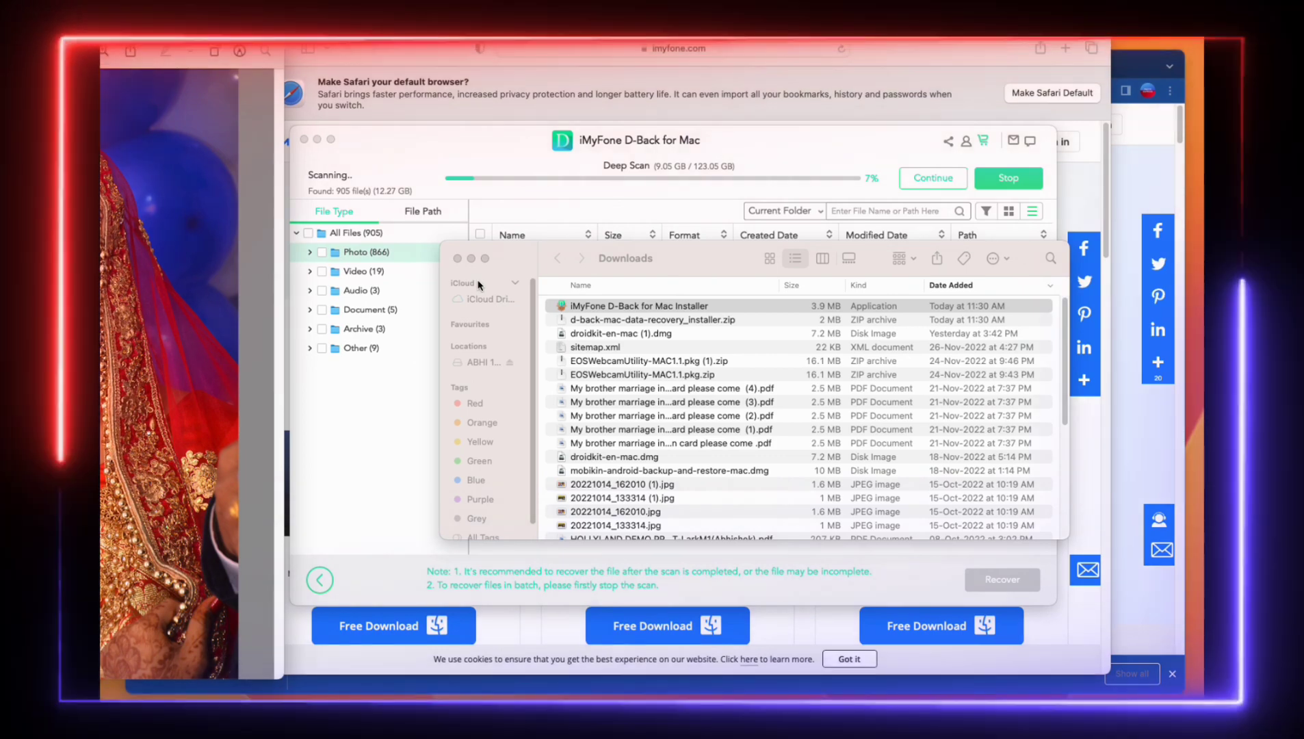
pyautogui.click(688, 265)
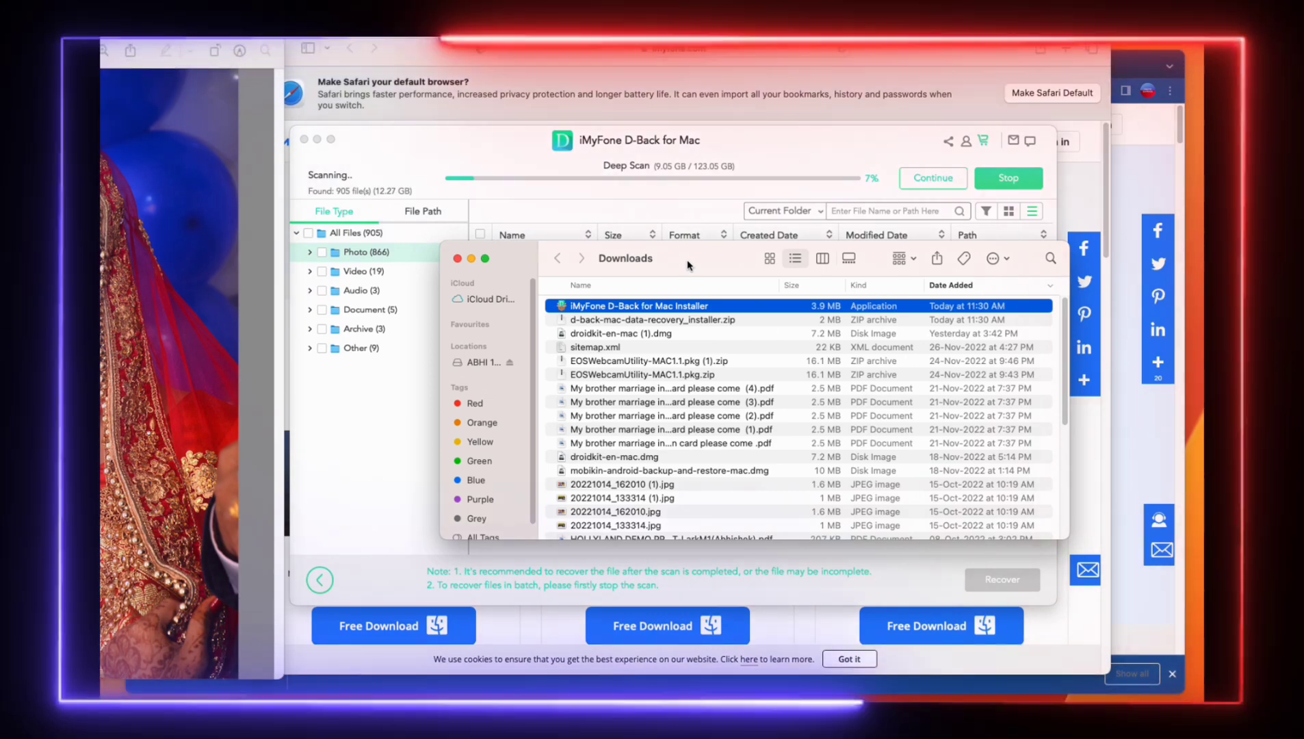
pyautogui.click(729, 136)
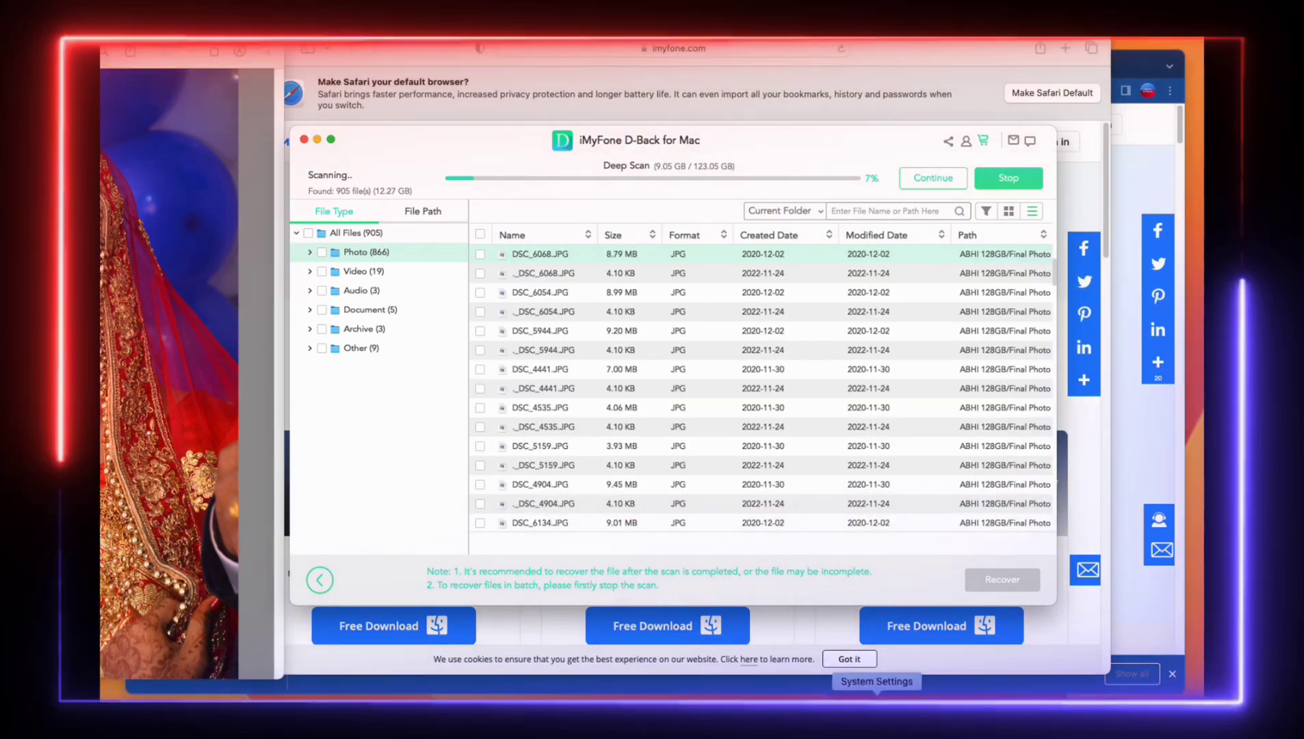
# Bring up the D-Back Mac purchase page and highlight the 1-Year and Lifetime plan headings
pyautogui.click(795, 698)
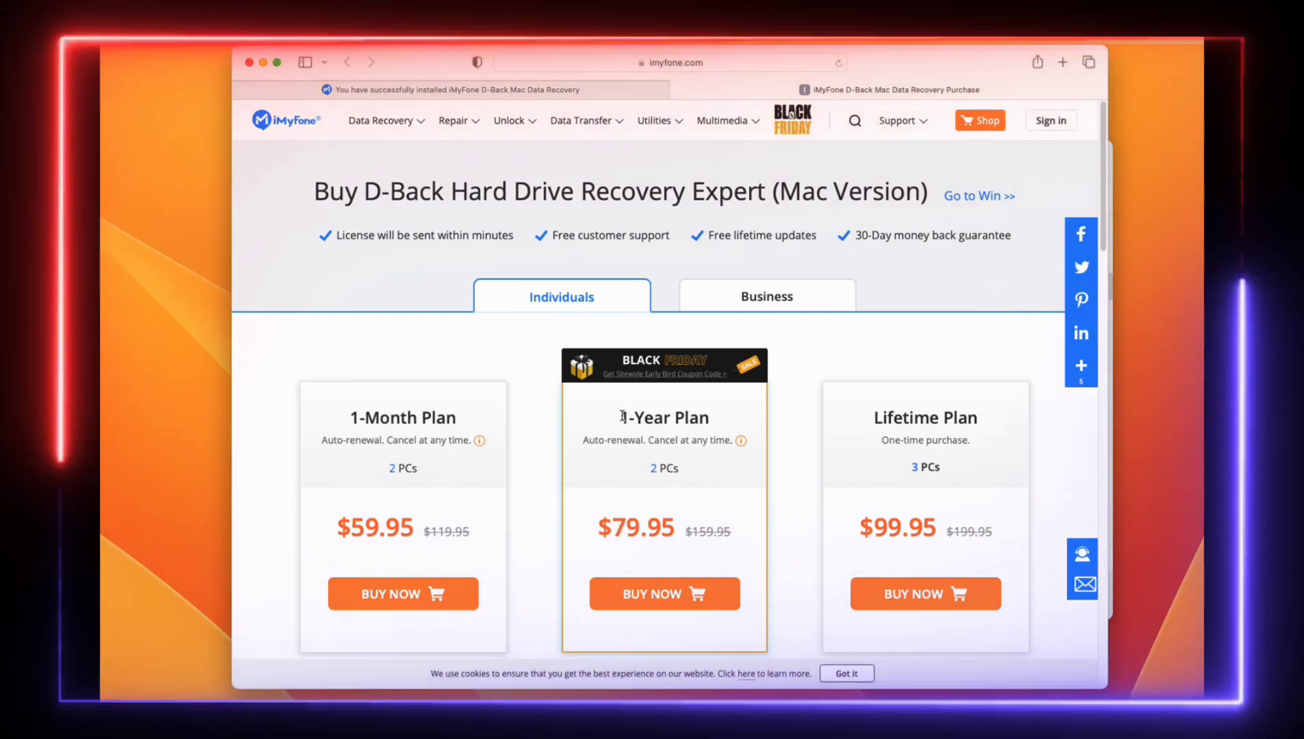
pyautogui.tripleClick(664, 417)
pyautogui.moveTo(741, 440)
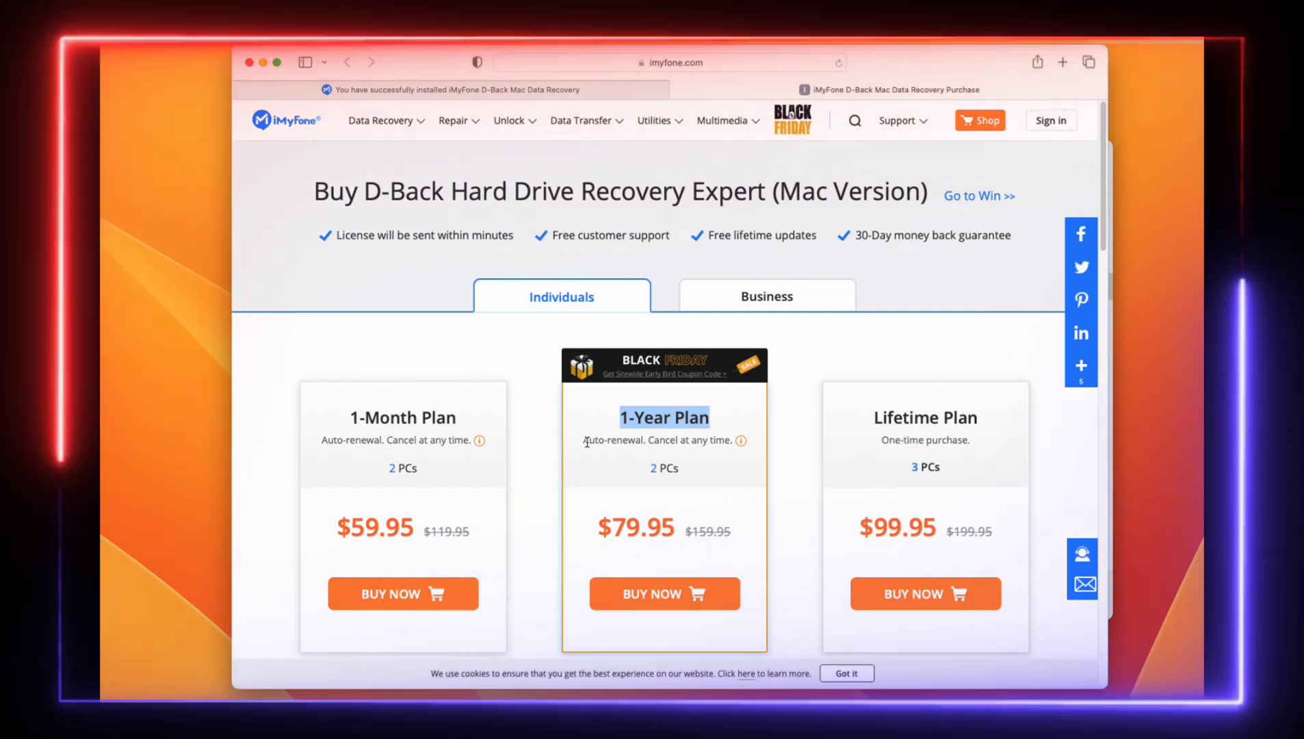
pyautogui.moveTo(586, 442); pyautogui.dragTo(731, 444)
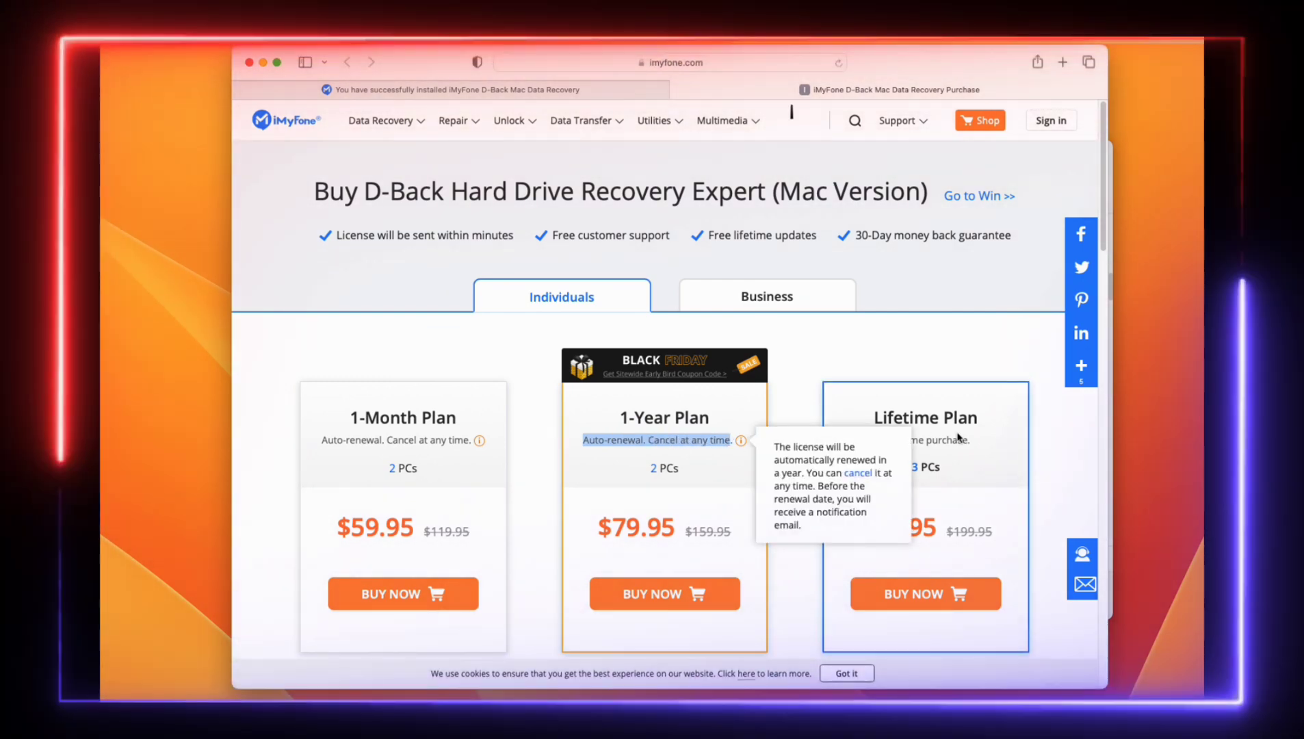
pyautogui.moveTo(875, 418); pyautogui.dragTo(933, 420)
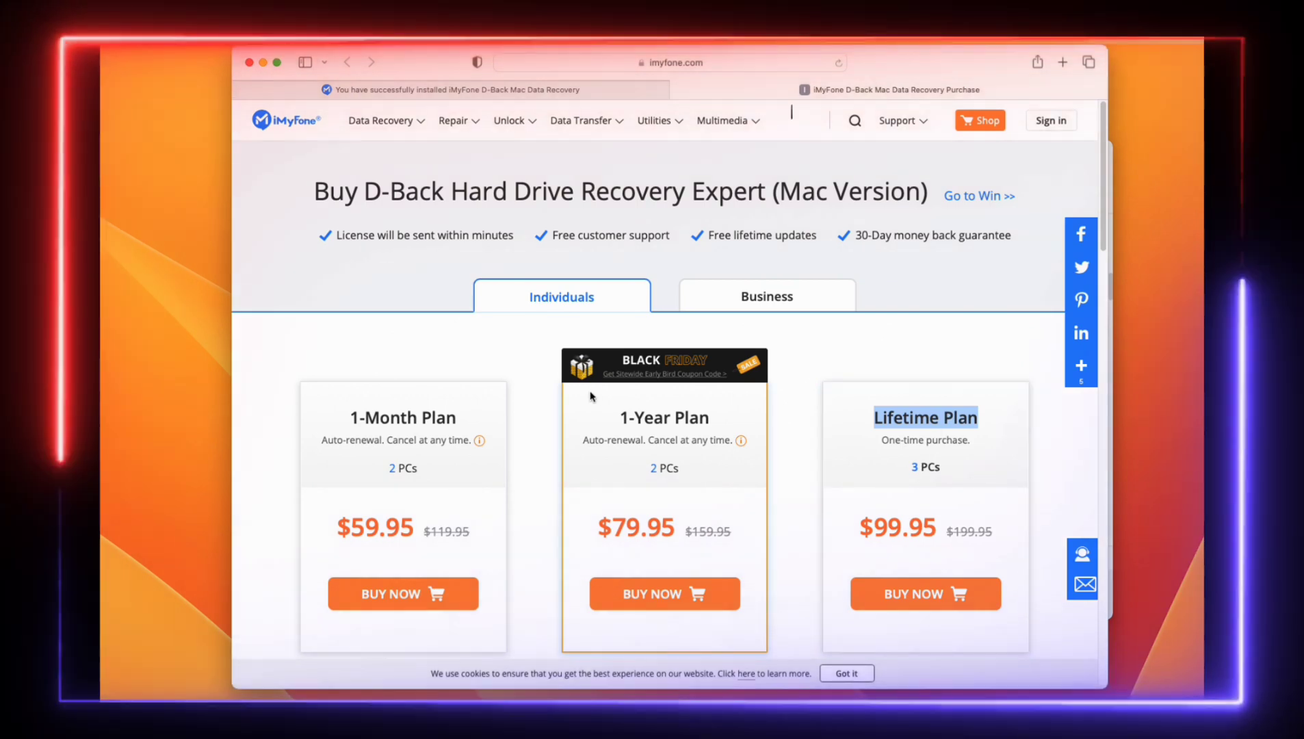
pyautogui.click(622, 417)
pyautogui.moveTo(623, 418); pyautogui.dragTo(786, 417)
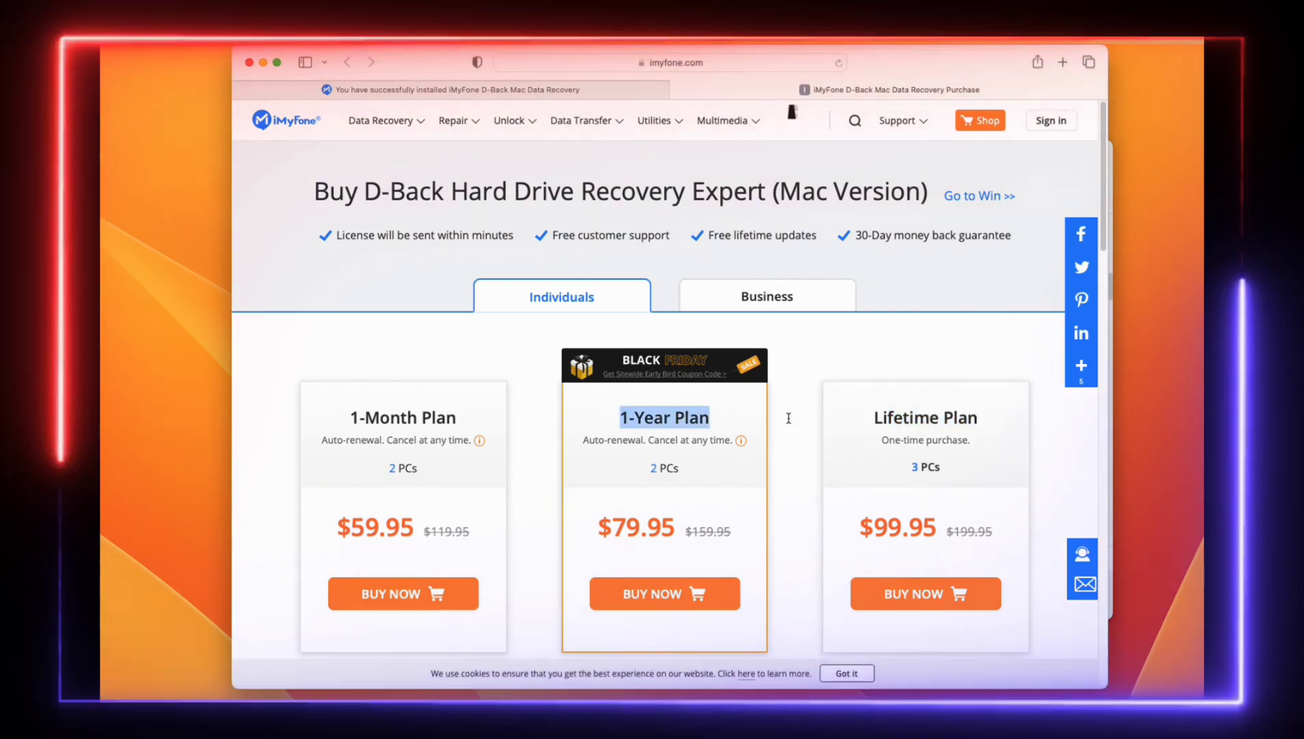